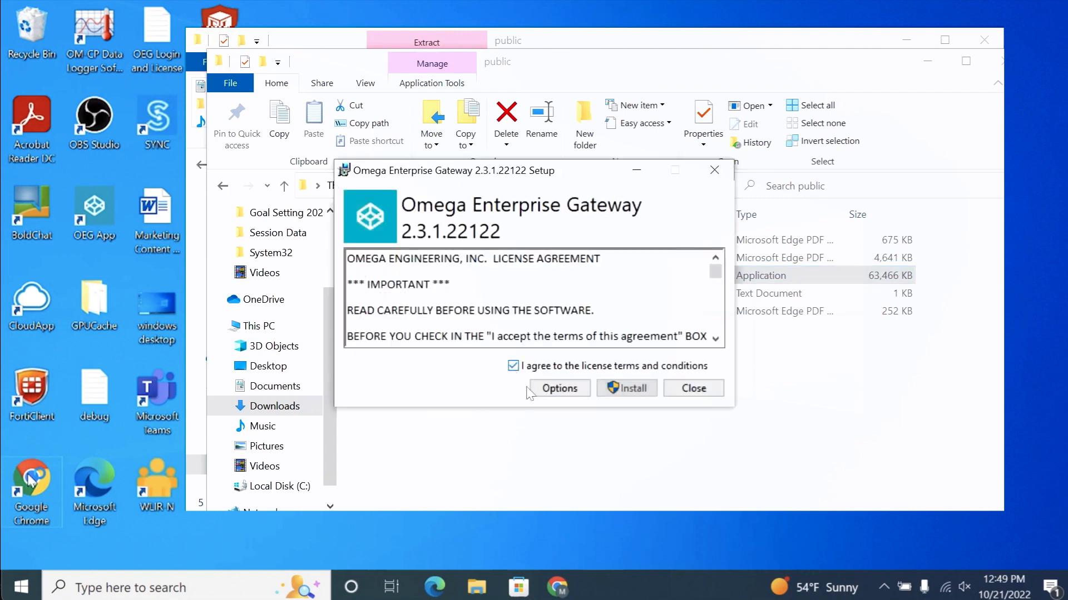
# Install Omega Enterprise Gateway 2.3.1.22122 with the license terms accepted
pyautogui.click(627, 519)
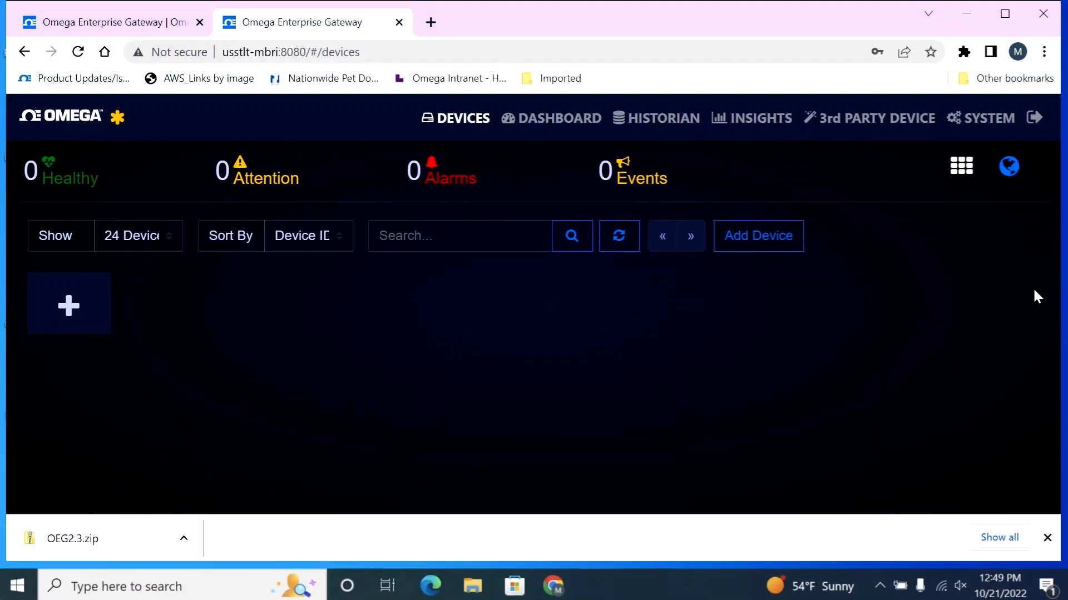
# Open the gateway's license settings and review the OEG license plans offered on the Omega website
pyautogui.click(981, 118)
pyautogui.click(795, 181)
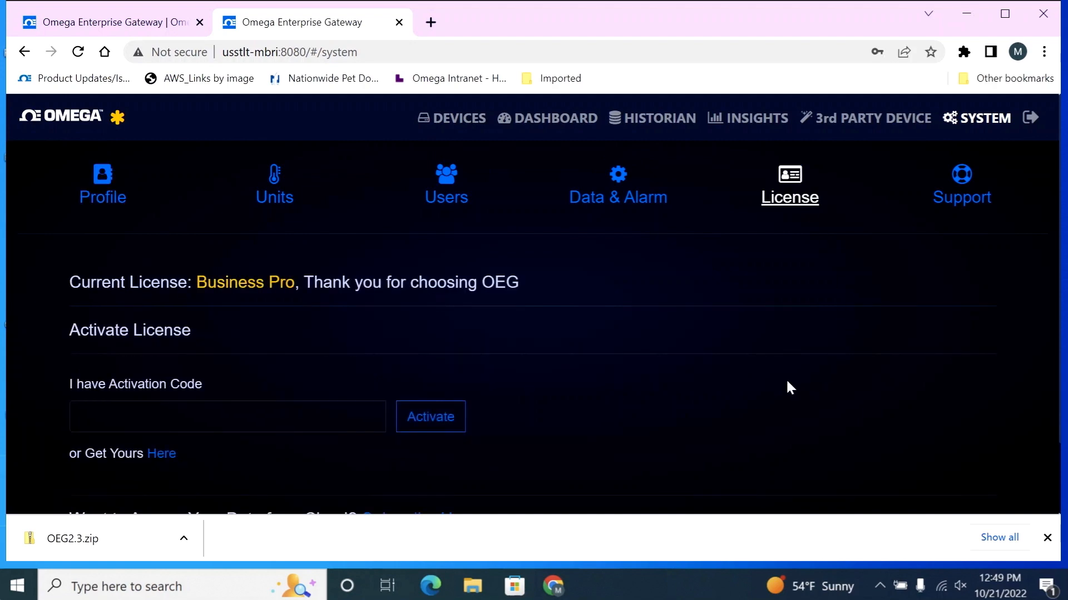
pyautogui.scroll(-2, 751, 390)
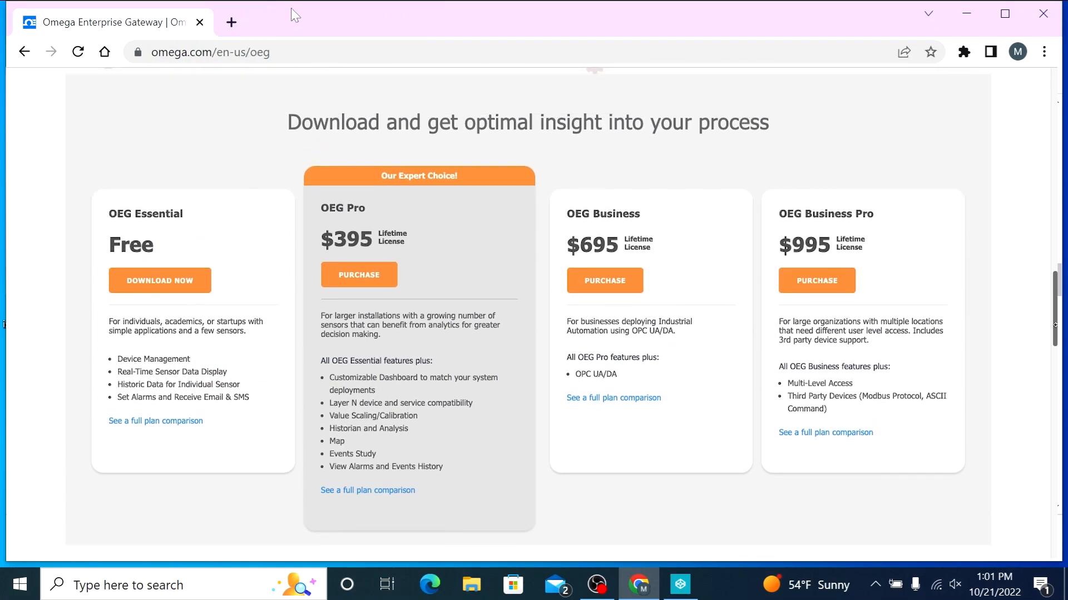
pyautogui.moveTo(1055, 325); pyautogui.dragTo(1055, 323)
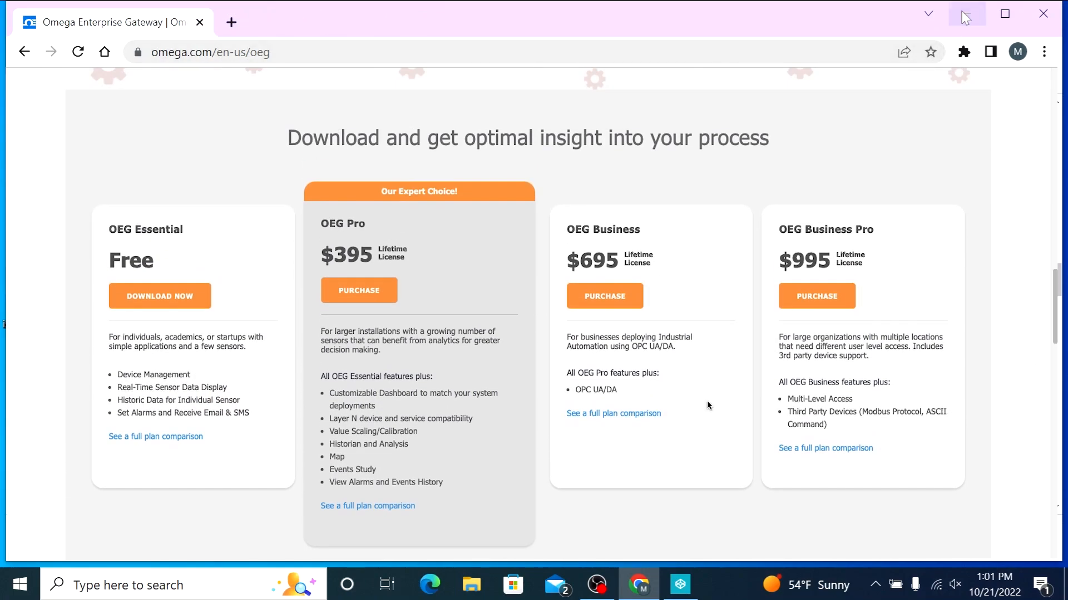
pyautogui.click(348, 291)
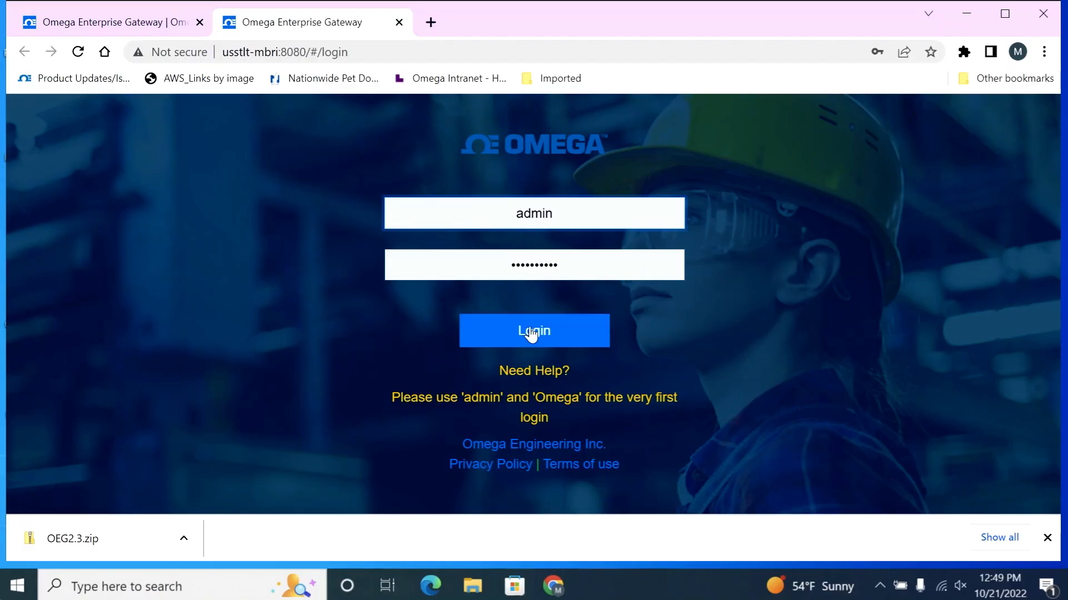
pyautogui.click(533, 332)
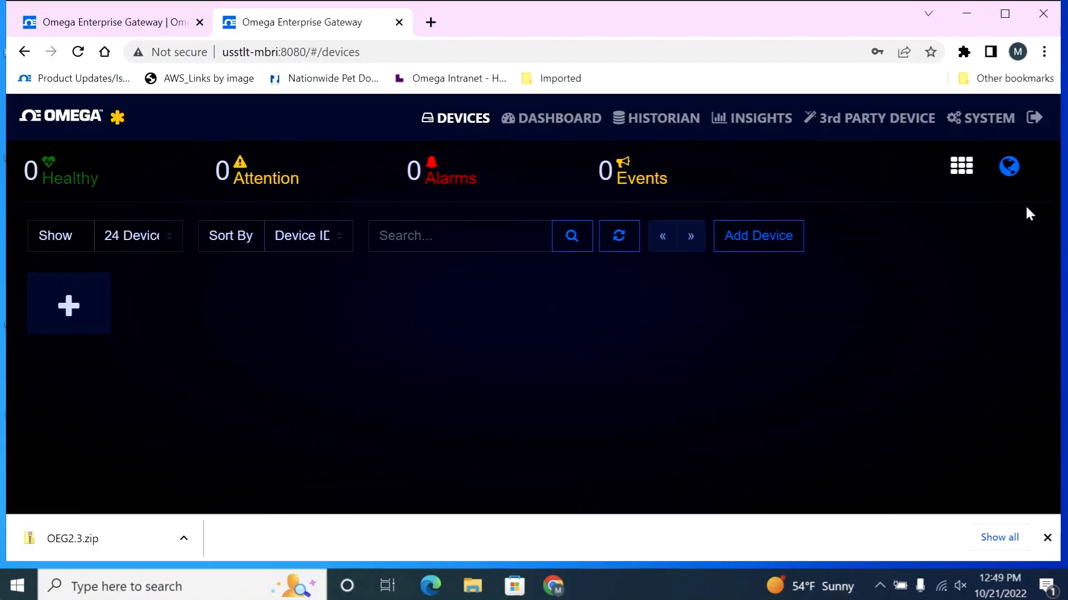
# Return to the license settings and examine the current license and the activation code section
pyautogui.click(993, 118)
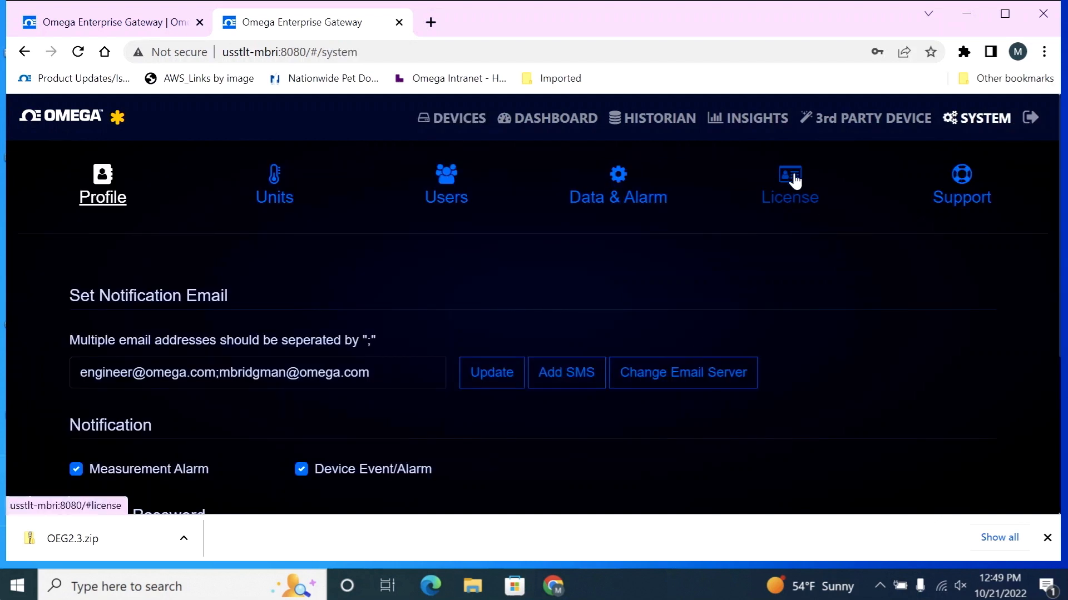
pyautogui.click(792, 177)
pyautogui.scroll(-2, 751, 389)
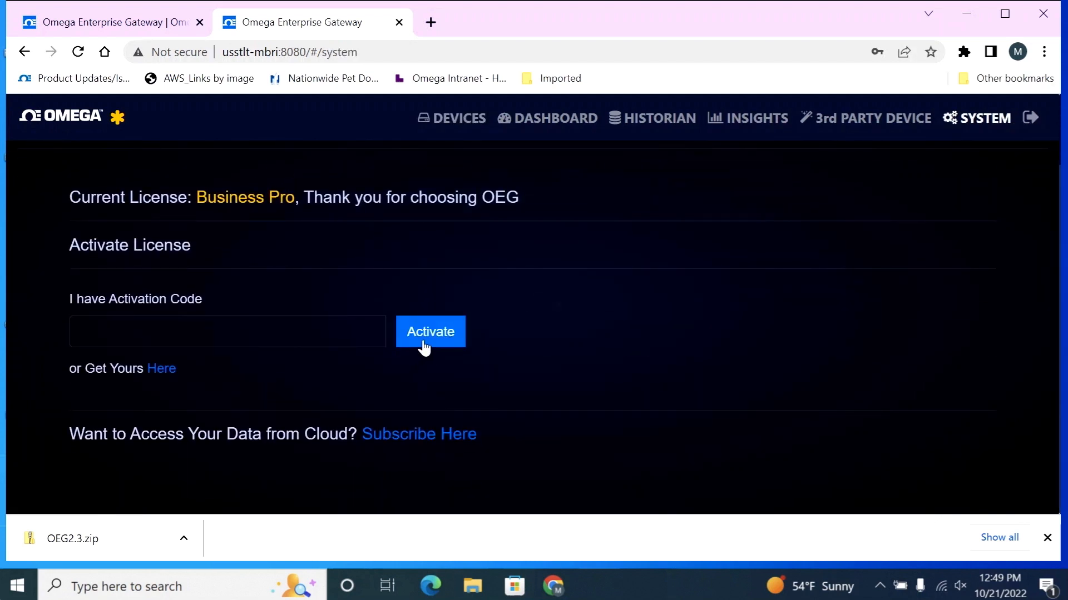
pyautogui.scroll(2, 1010, 264)
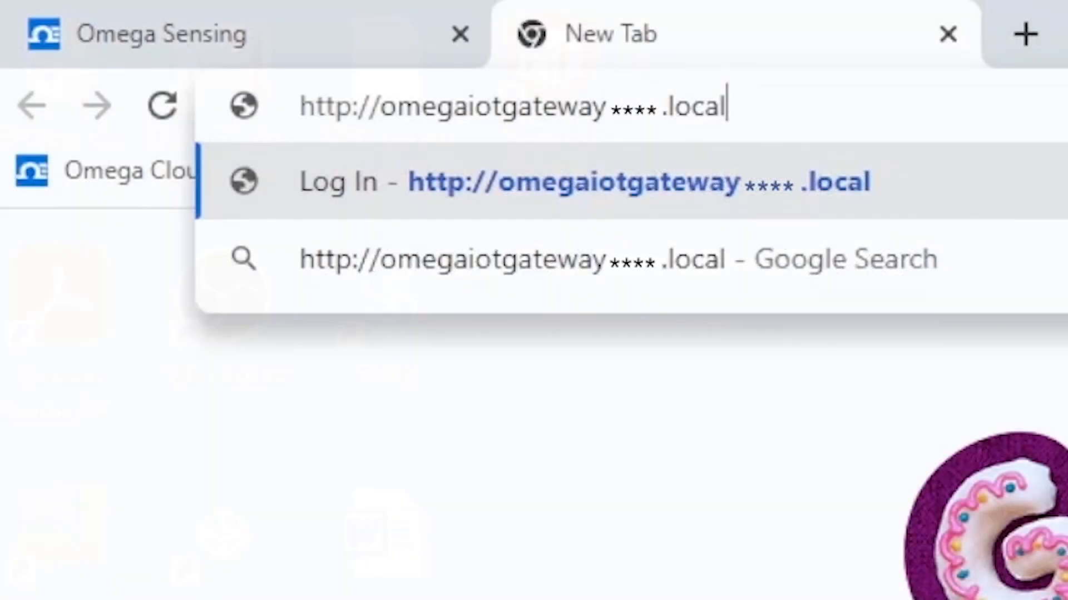
# Open the IIoT gateway's local web address and log in with the admin password
pyautogui.press('Return')
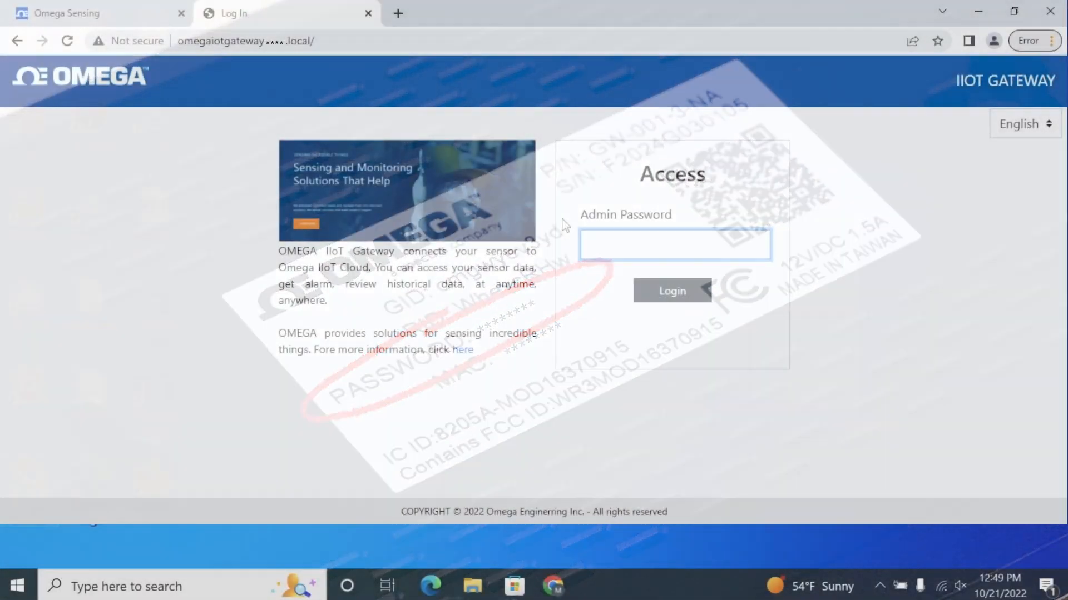
pyautogui.write('*')
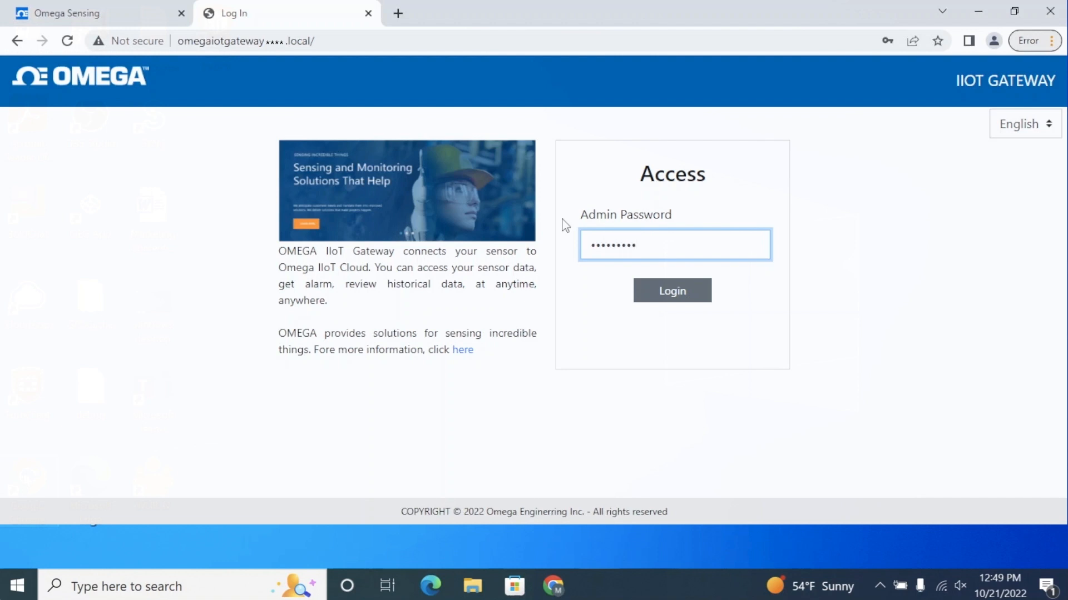
pyautogui.press('Return')
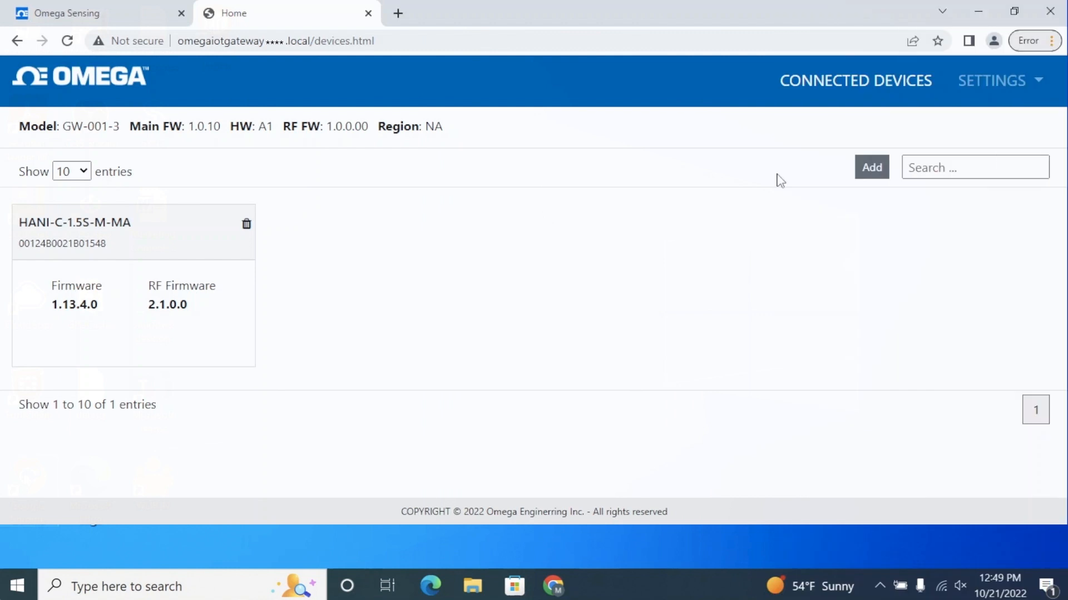
# Check online for new gateway firmware in the system settings and update to version 1.1.0
pyautogui.click(1018, 86)
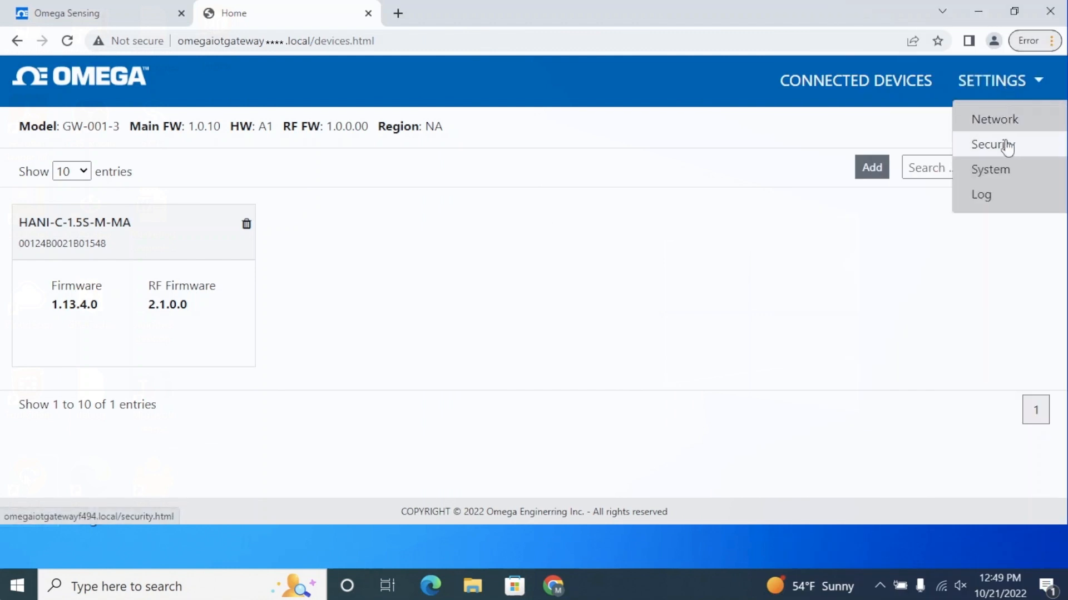
pyautogui.click(1013, 172)
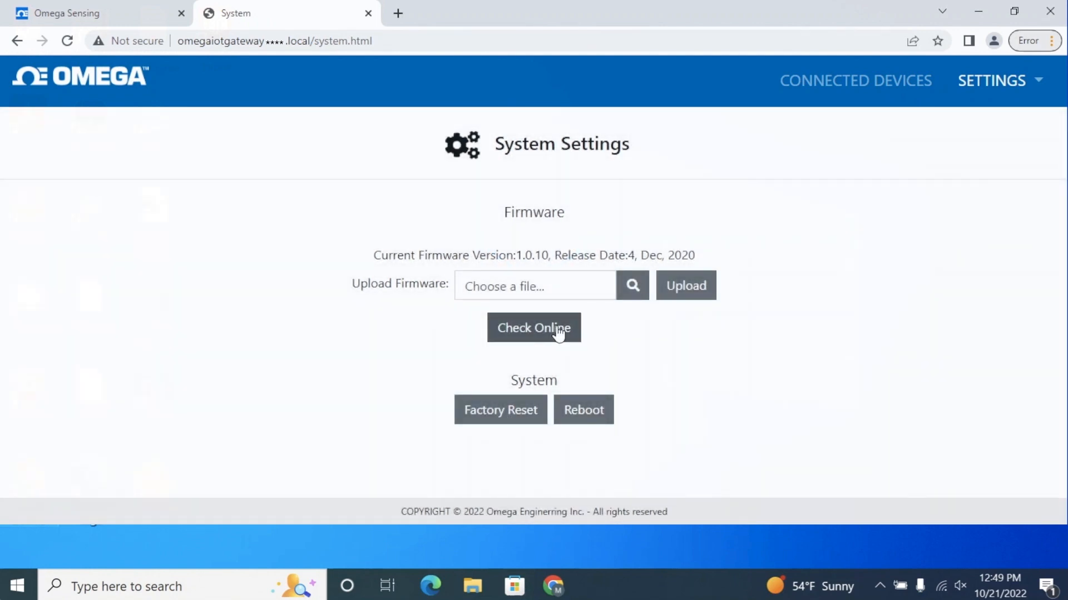
pyautogui.click(558, 329)
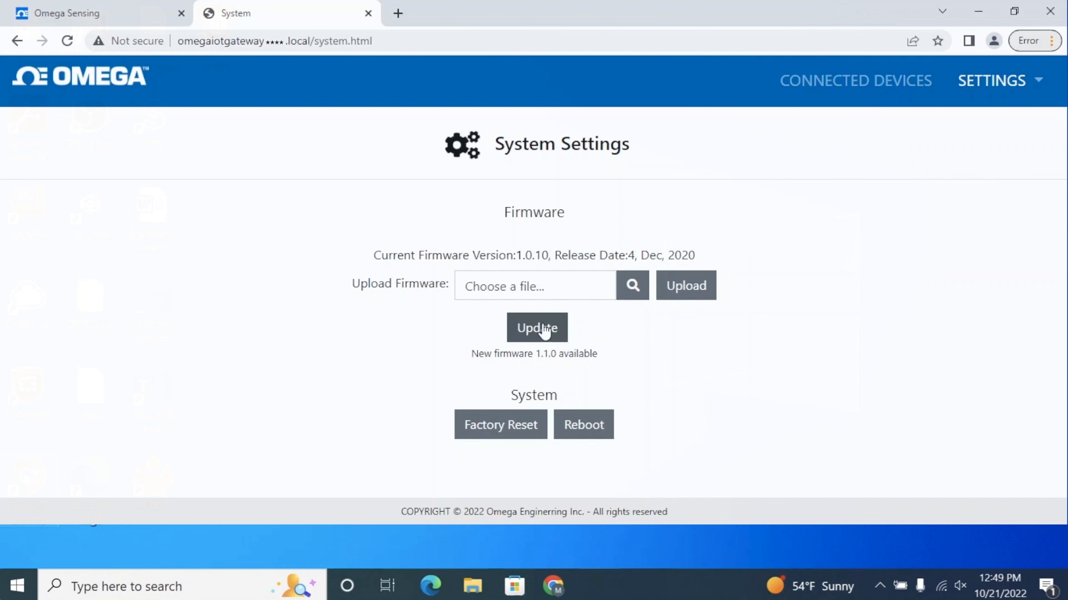
pyautogui.click(542, 327)
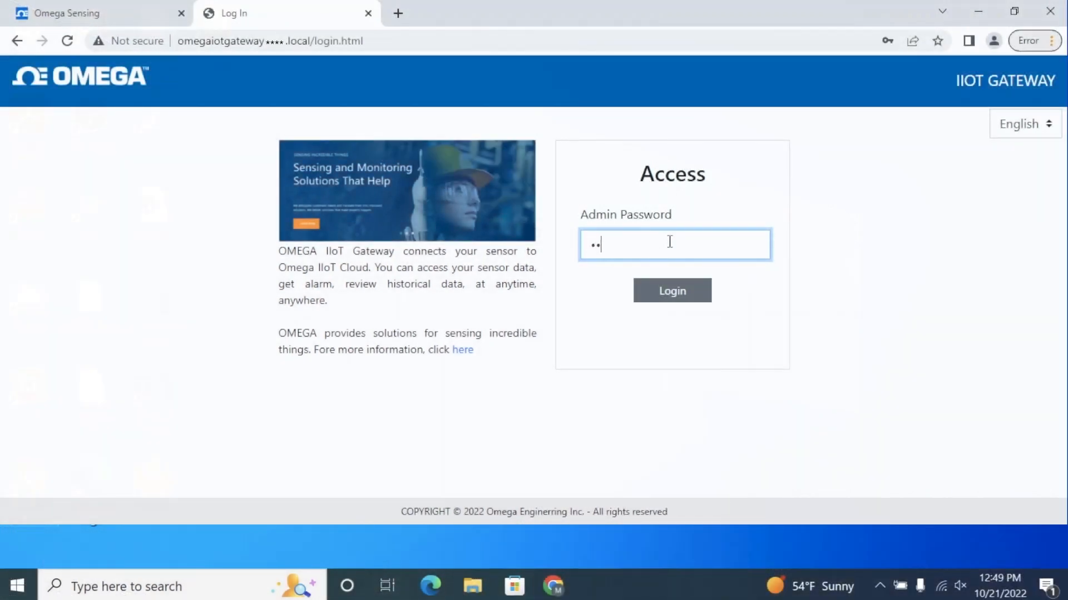
# Log back in with the admin password and save the gateway's security settings with cloud registration turned off
pyautogui.press('Return')
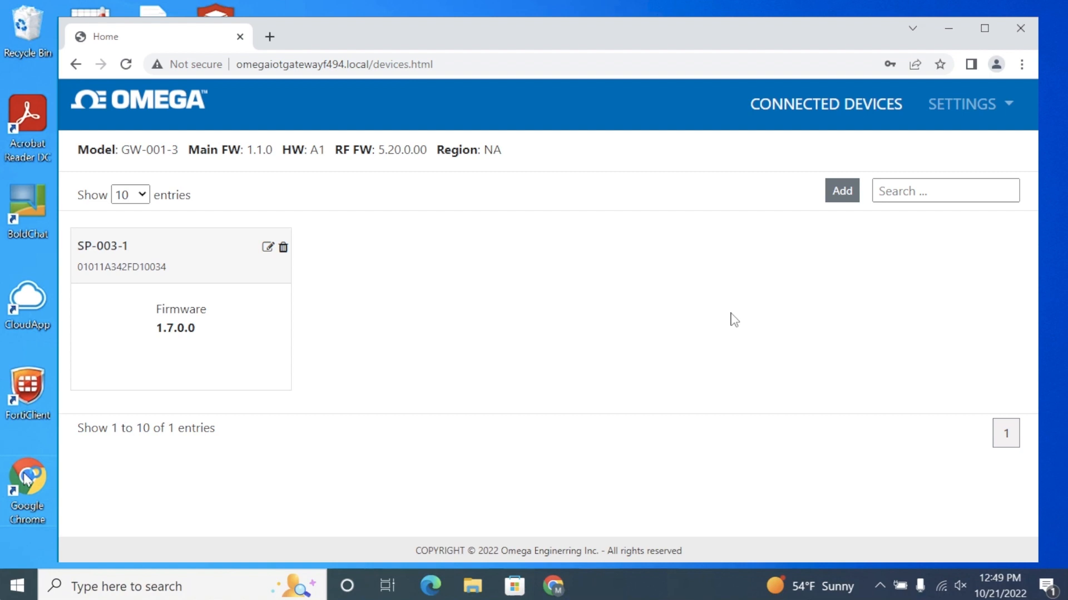
pyautogui.click(998, 106)
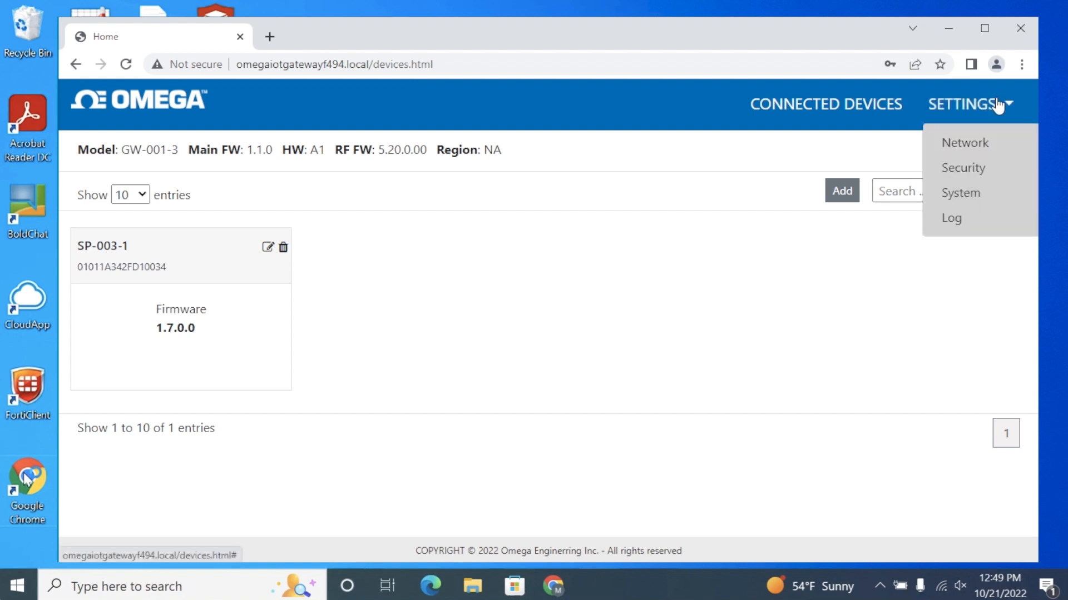
pyautogui.click(984, 180)
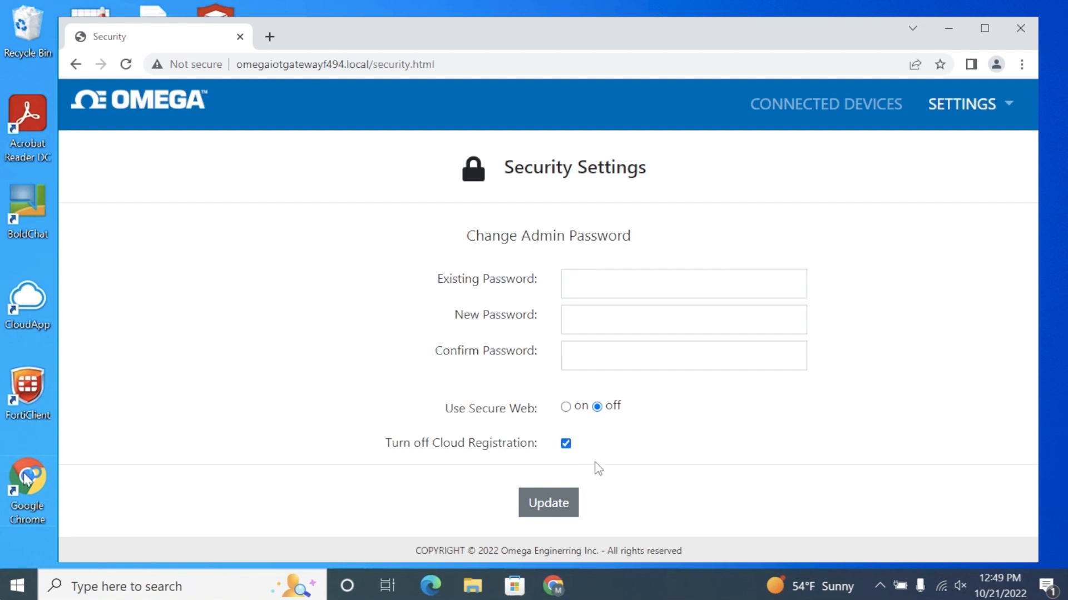
pyautogui.click(553, 506)
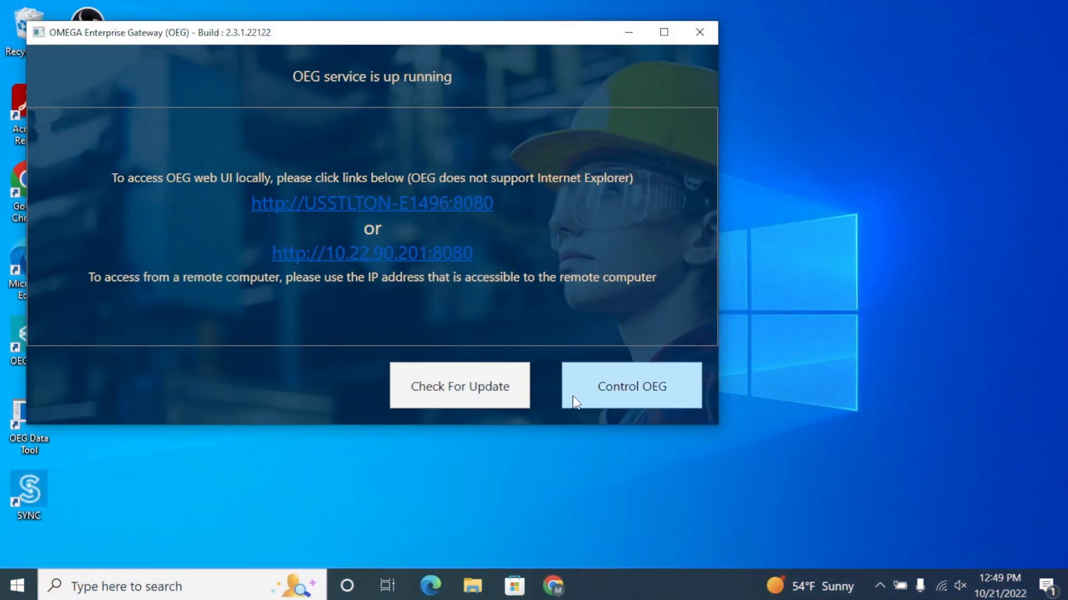
pyautogui.click(442, 255)
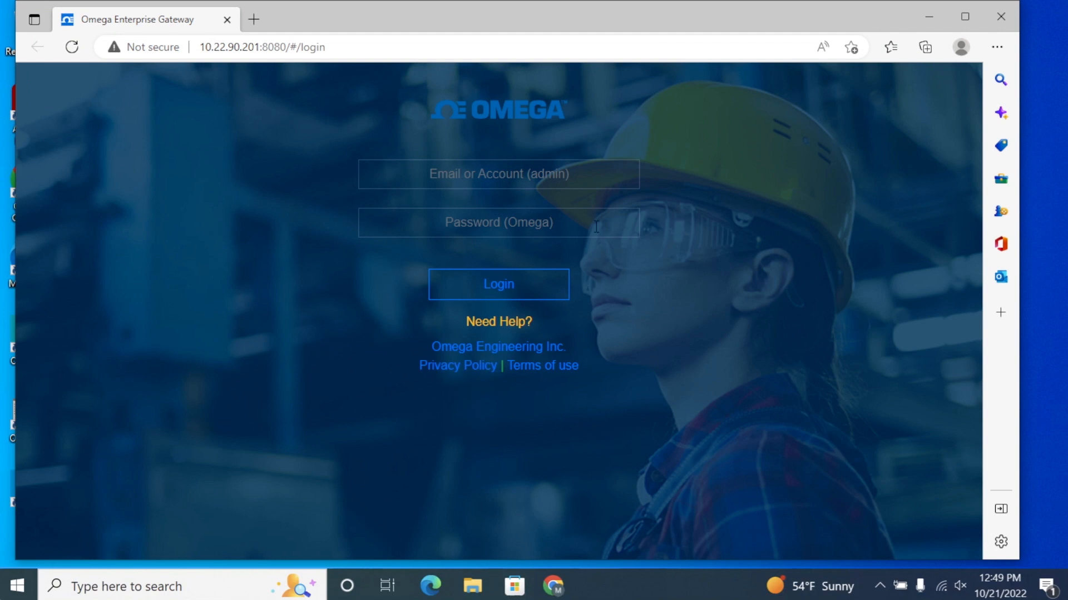
pyautogui.click(565, 173)
pyautogui.write('admin')
pyautogui.press('Tab')
pyautogui.write('*********')
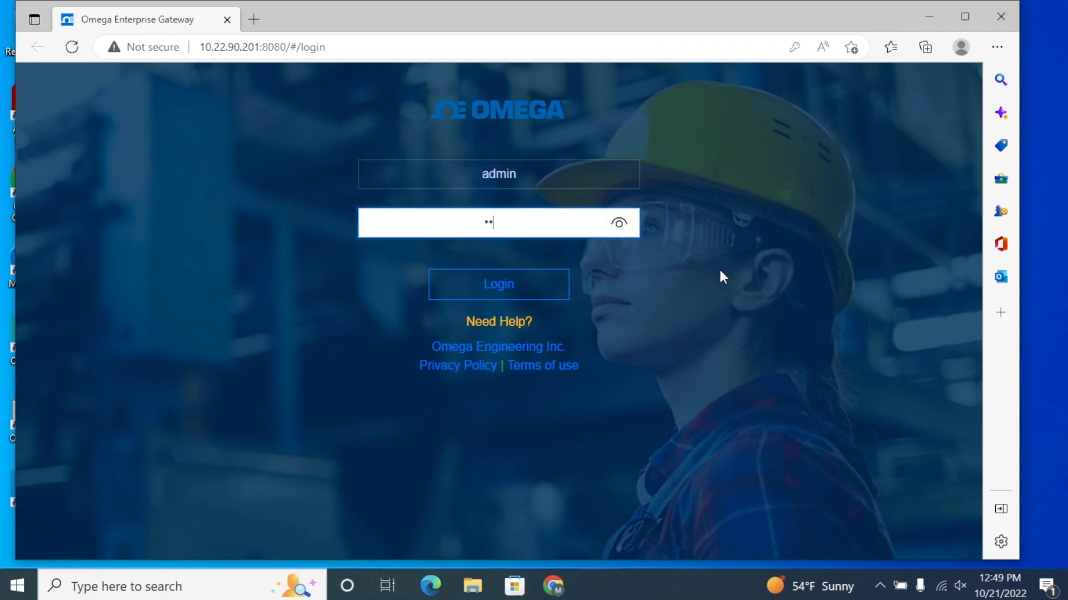
pyautogui.click(510, 302)
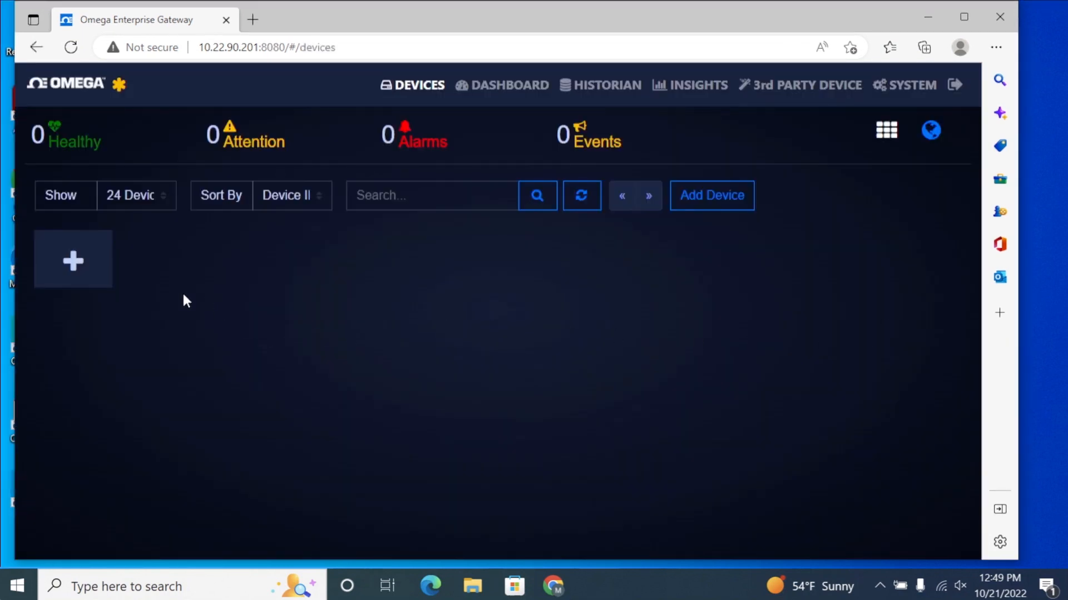
# Start adding a device from the GW-001-Series Gateway product family and name it Norwalk
pyautogui.click(74, 267)
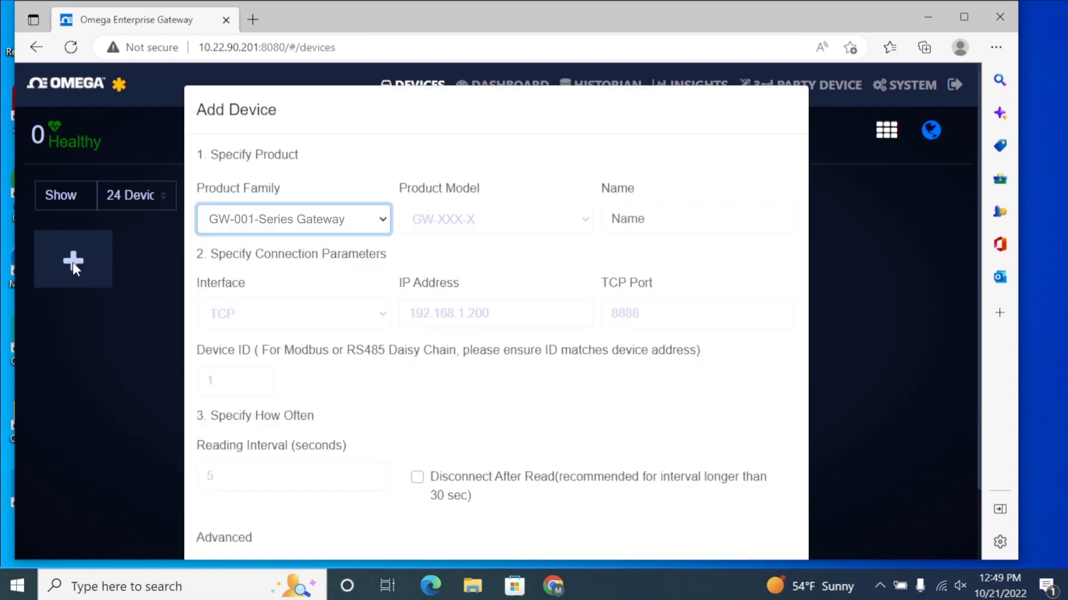
pyautogui.click(378, 220)
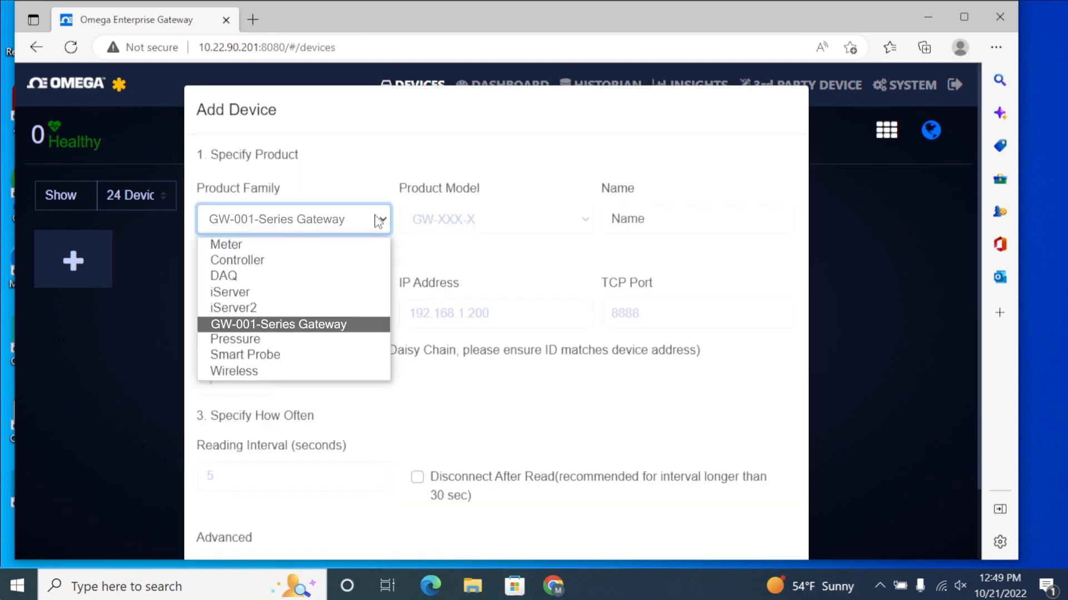
pyautogui.click(323, 328)
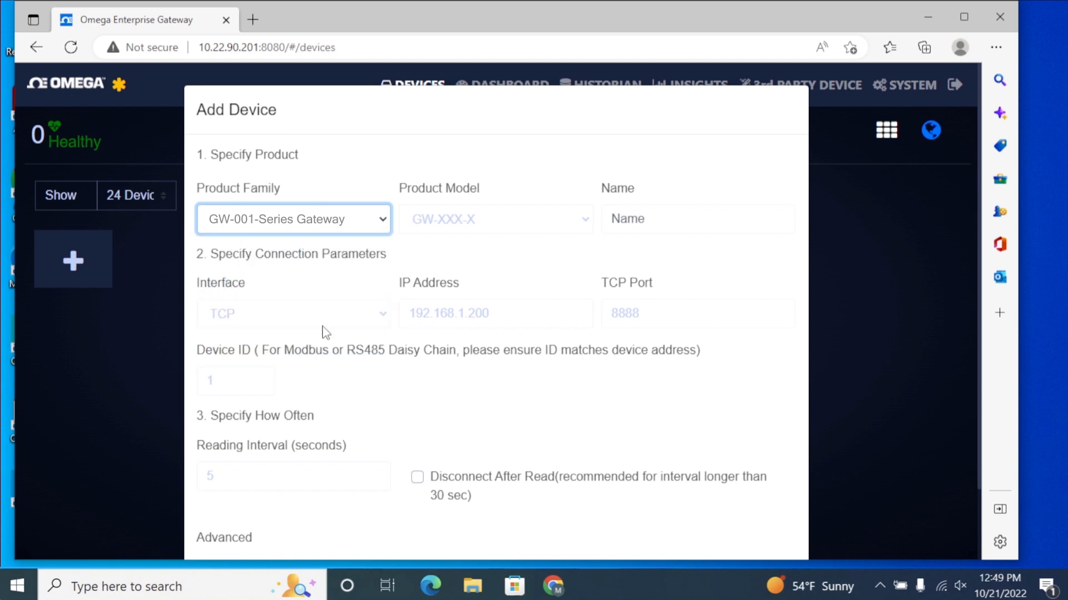
pyautogui.click(647, 217)
pyautogui.write('Norwalk')
# Set the new device's IP address to 10.22.90.226
pyautogui.click(447, 314)
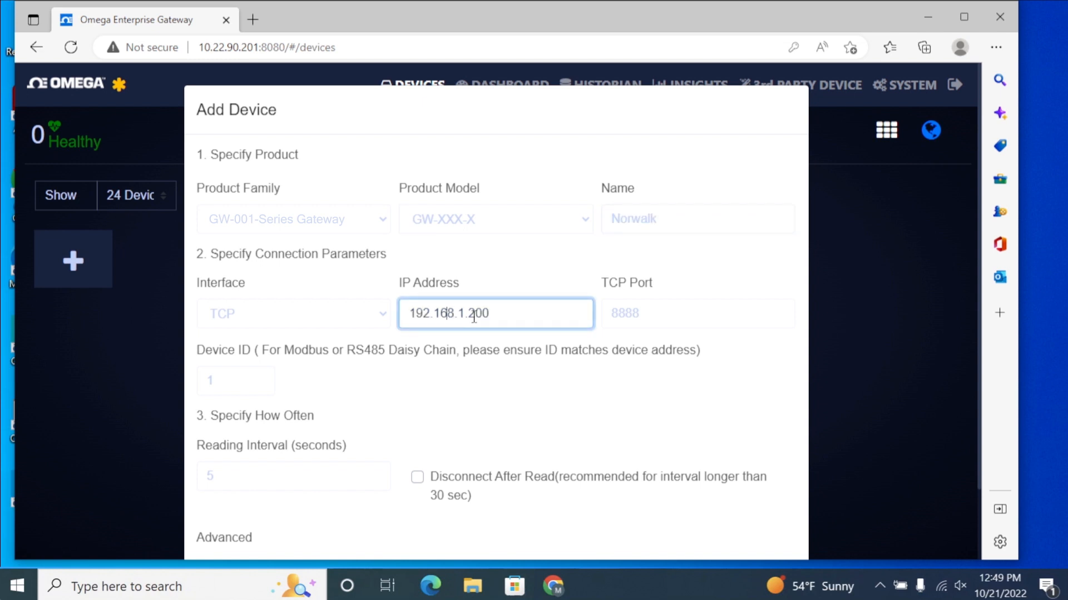
pyautogui.doubleClick(470, 308)
pyautogui.write('10.22.90.226')
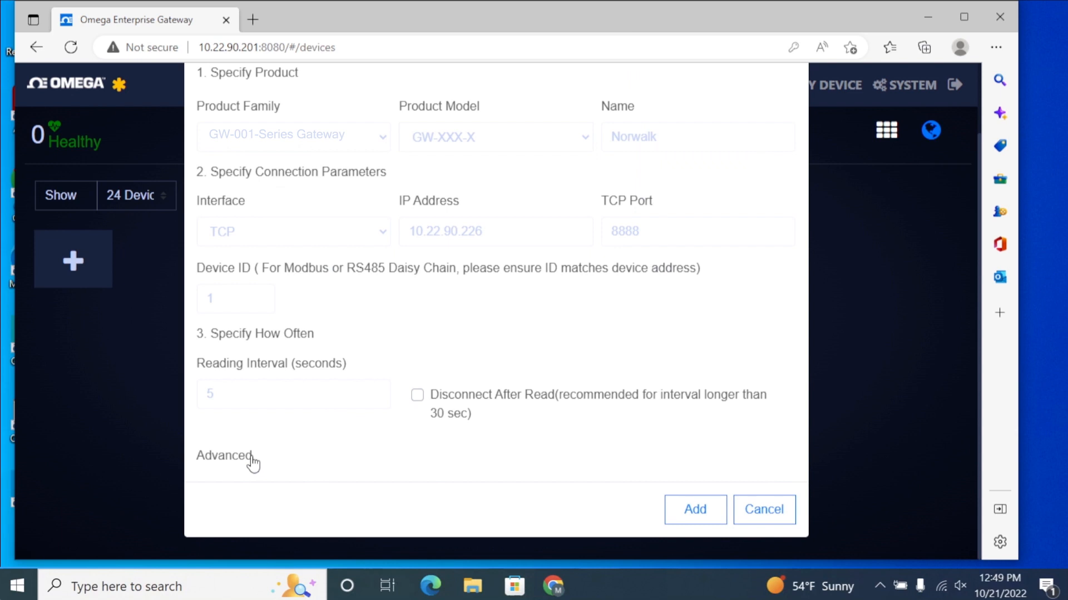
# Enter the gateway's password for the admin user in the advanced credentials and add the device
pyautogui.click(250, 459)
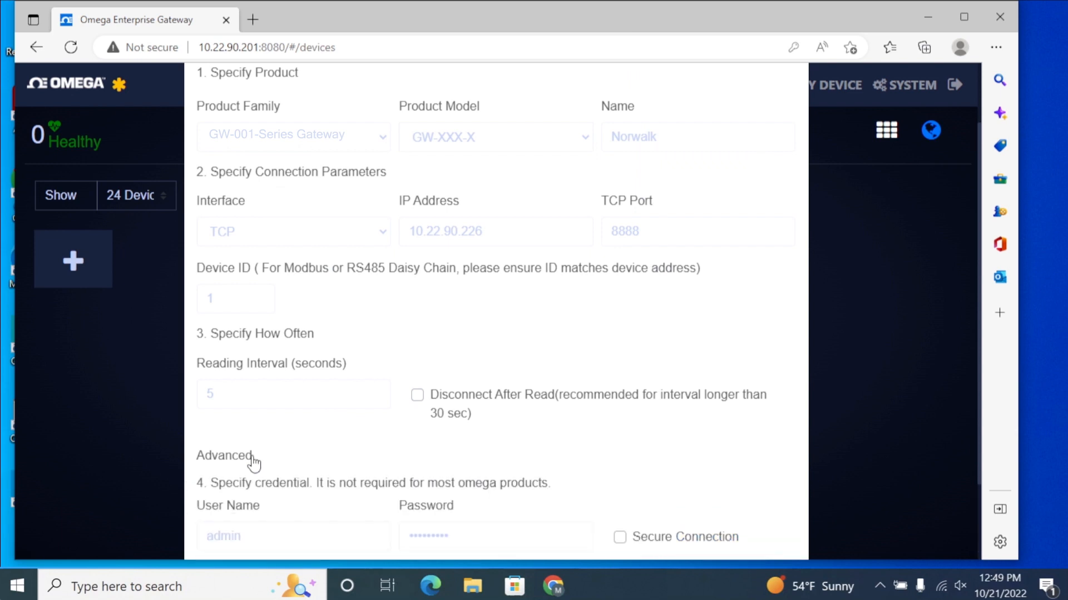
pyautogui.click(244, 532)
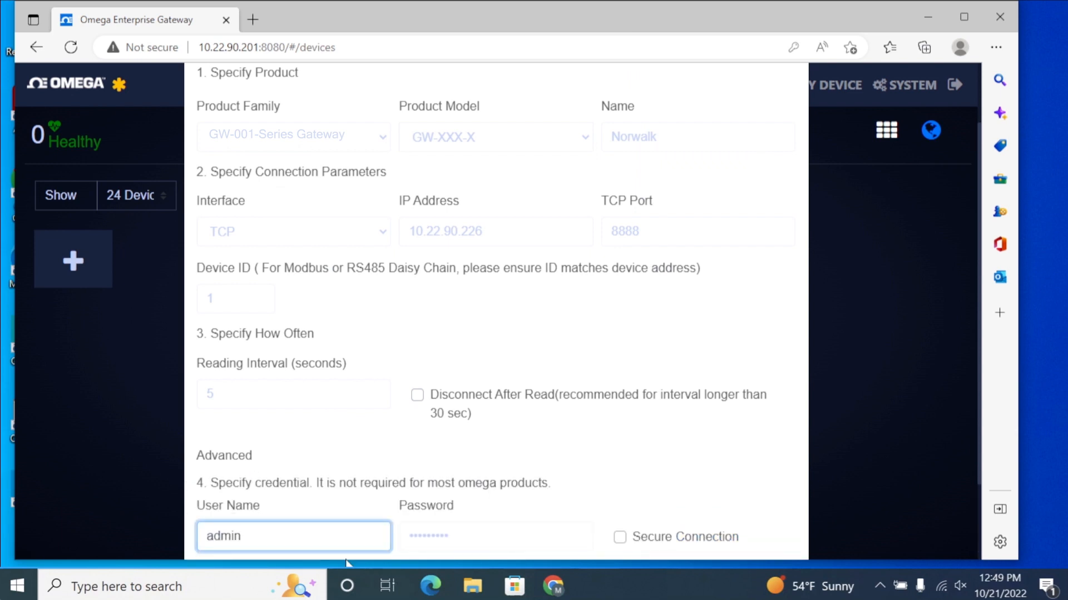
pyautogui.press('Tab')
pyautogui.write('••••')
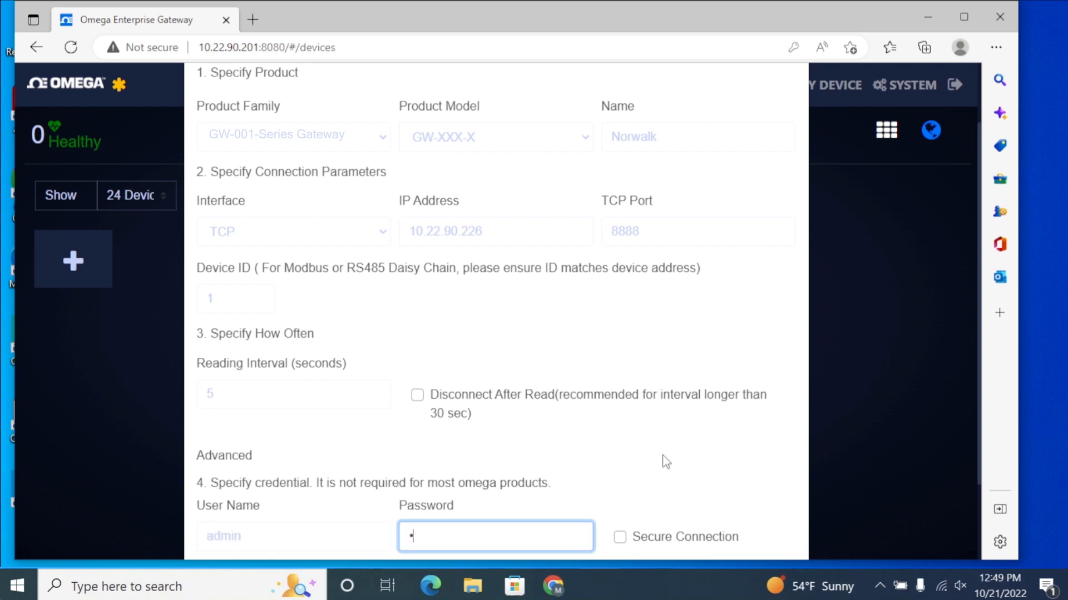
pyautogui.write('•••••')
pyautogui.scroll(-2, 677, 484)
pyautogui.click(695, 511)
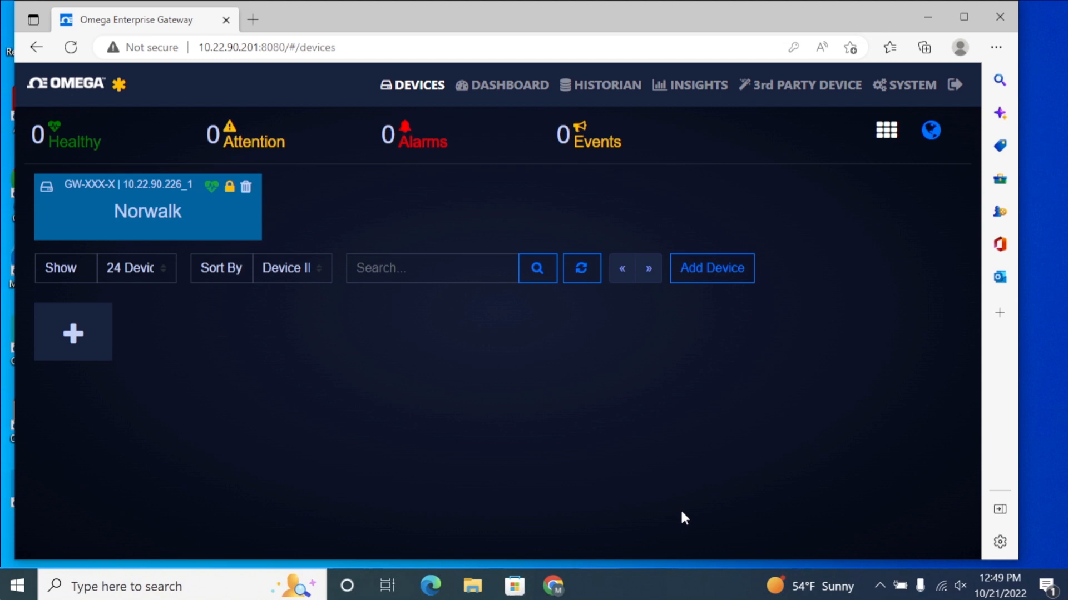
# Log in to the Norwalk gateway device as admin with its password
pyautogui.click(229, 188)
pyautogui.write('admin')
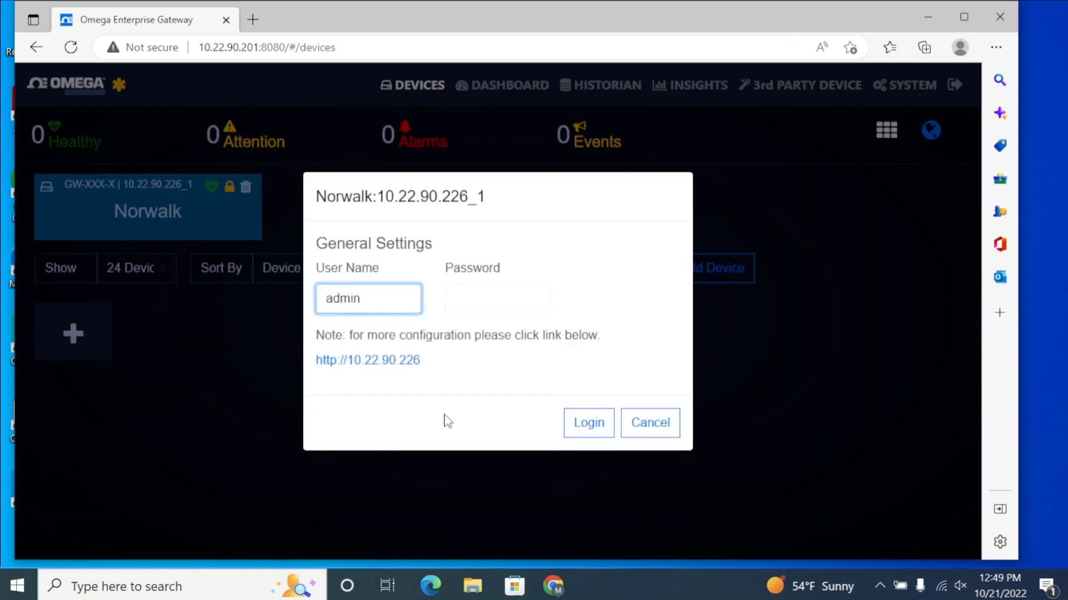
pyautogui.press('Tab')
pyautogui.write('•••••••••••')
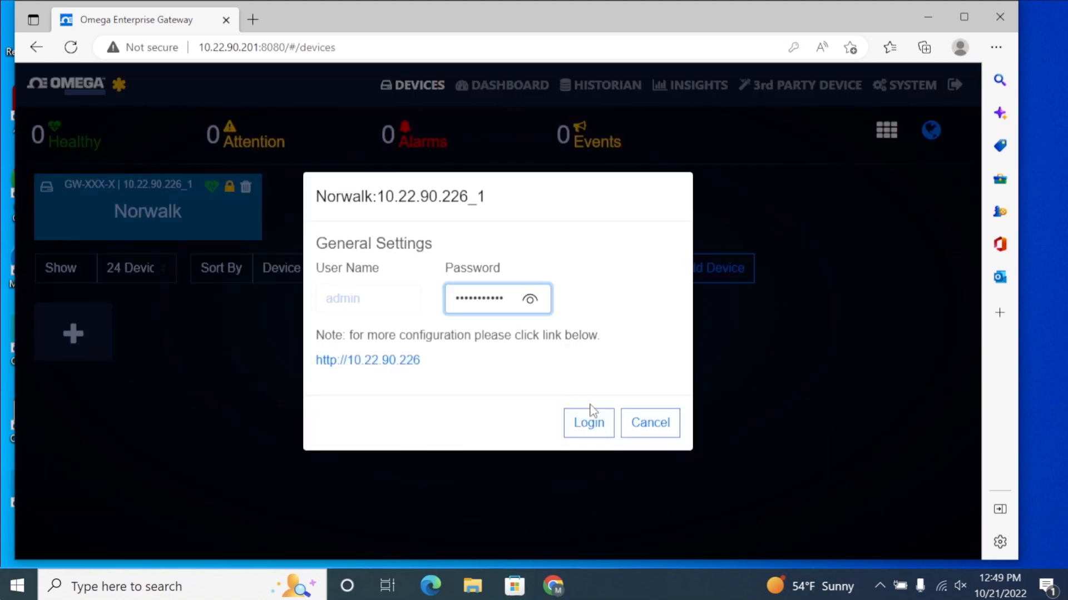
pyautogui.click(586, 428)
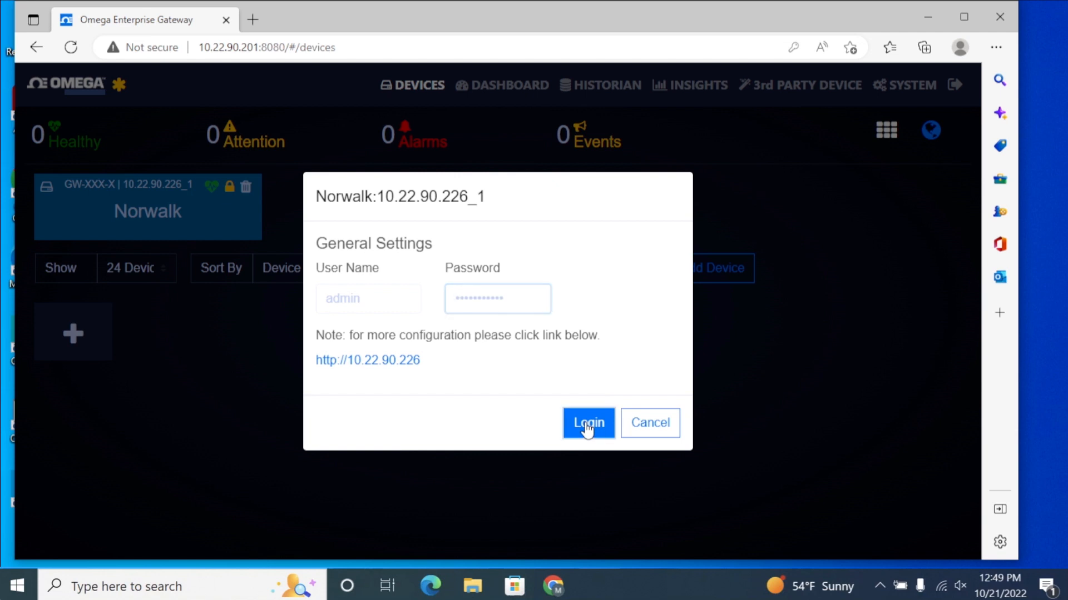